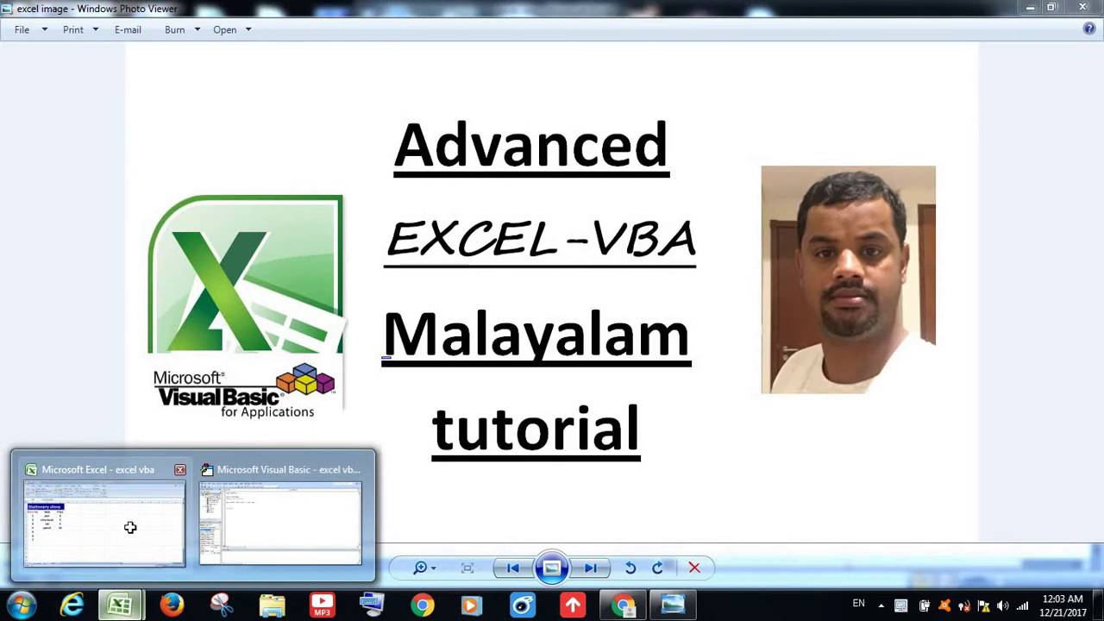
# Step: Switch from Photo Viewer to the 'excel vba' workbook with the Stationery store table
pyautogui.click(127, 526)
# Step: Open the Visual Basic editor showing Module3's doloop macro beside the sheet
pyautogui.click(390, 345)
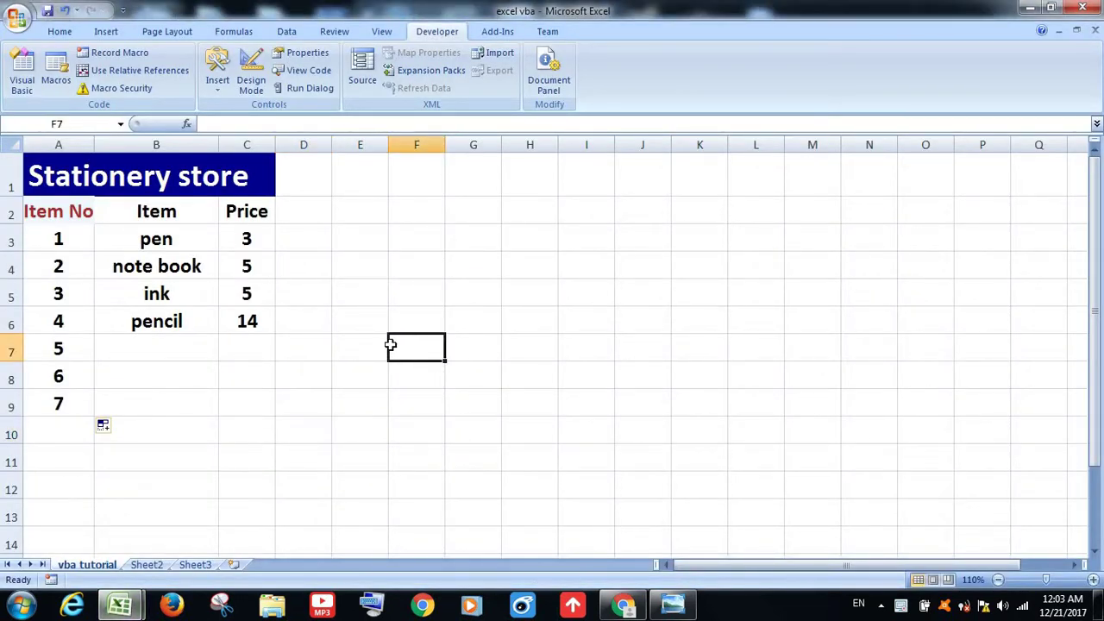
pyautogui.click(23, 83)
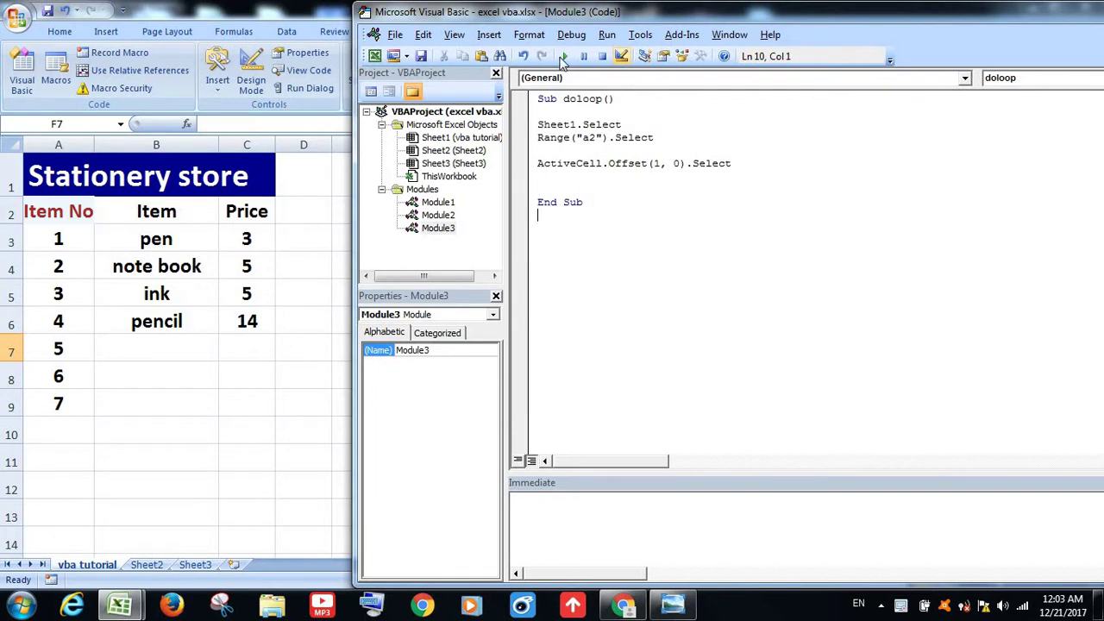
# Step: Step through Sub doloop with F8, selecting Sheet1, then A2, then offsetting to A3
pyautogui.click(601, 112)
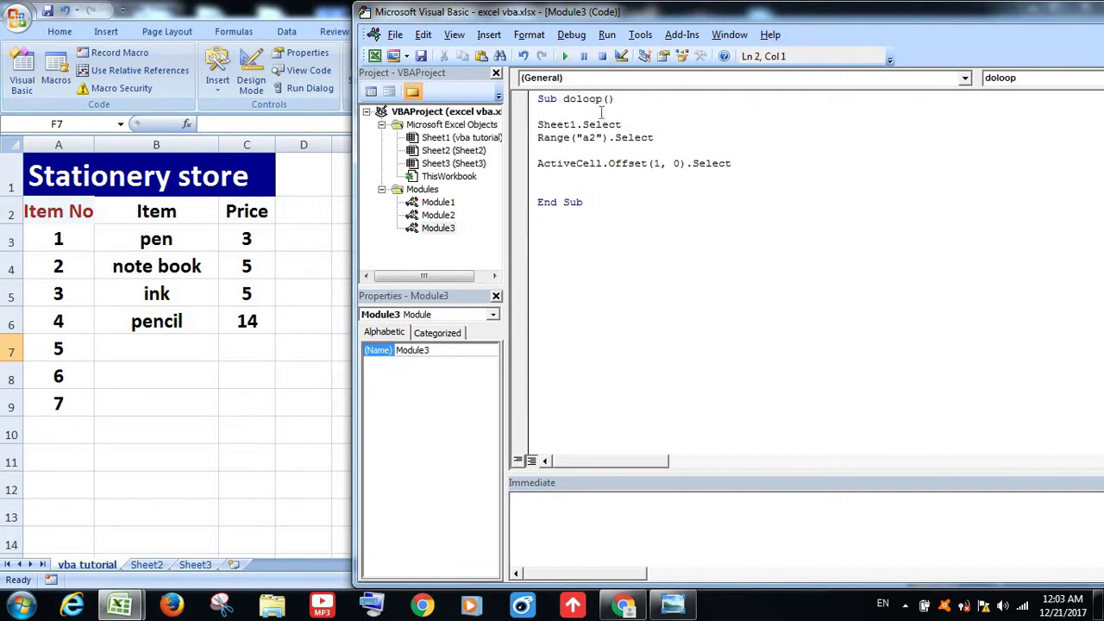
pyautogui.press('F8')
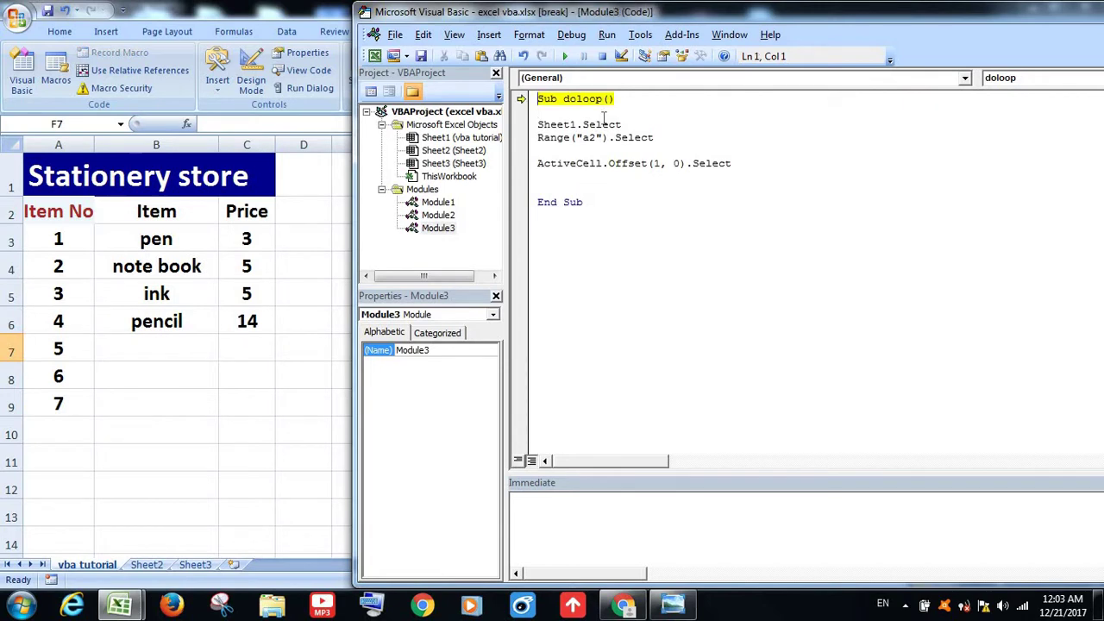
pyautogui.press('F8')
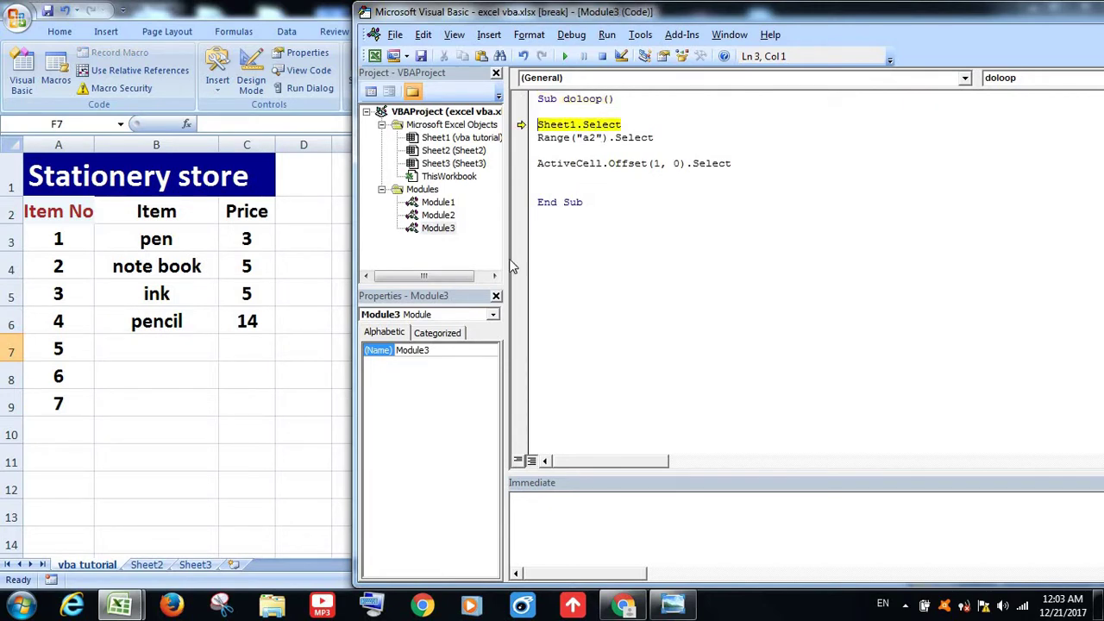
pyautogui.press('F8')
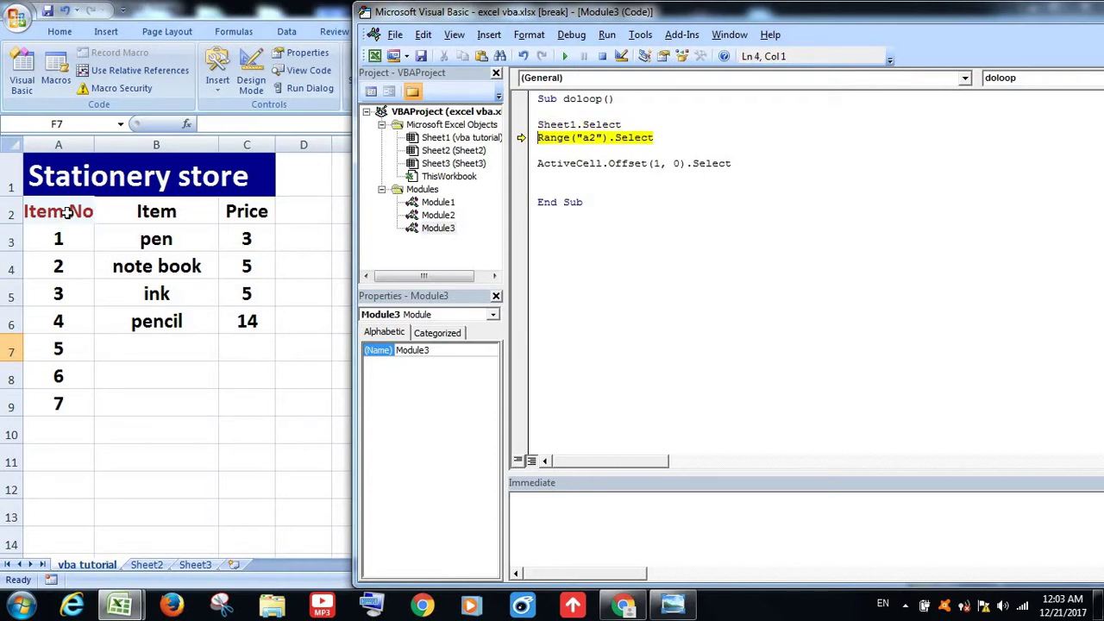
pyautogui.press('F8')
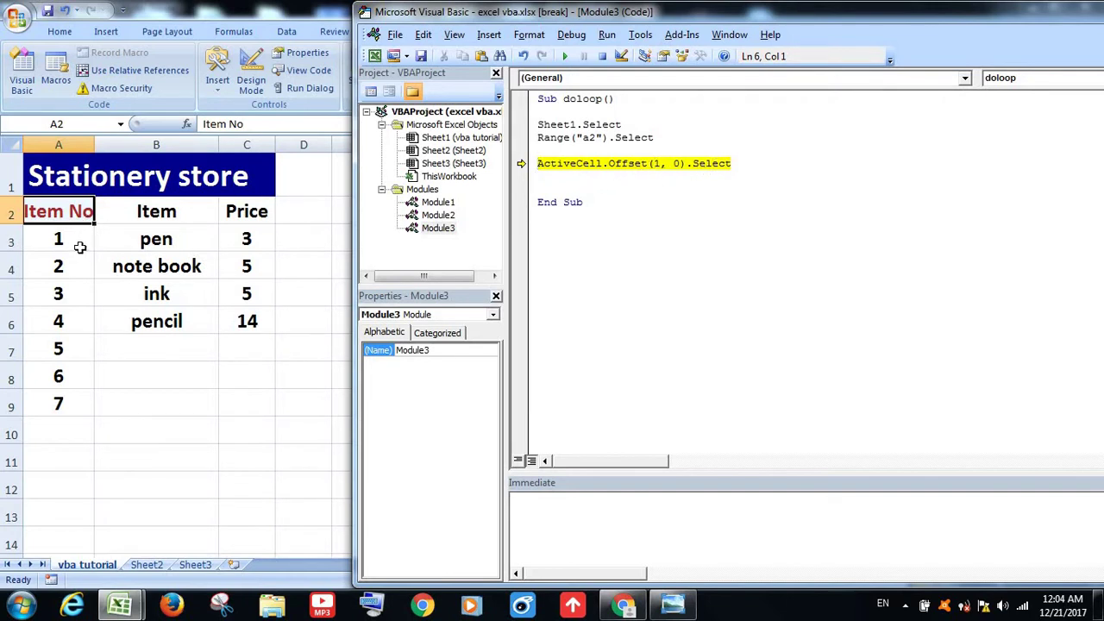
pyautogui.press('F8')
pyautogui.press('F8')
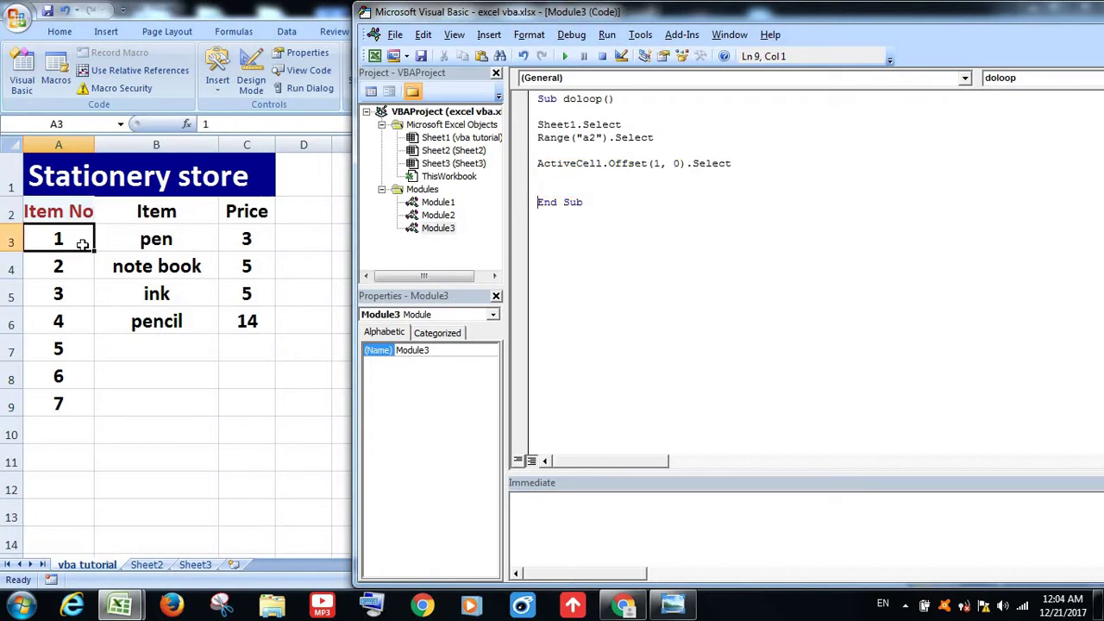
pyautogui.click(600, 180)
pyautogui.click(747, 162)
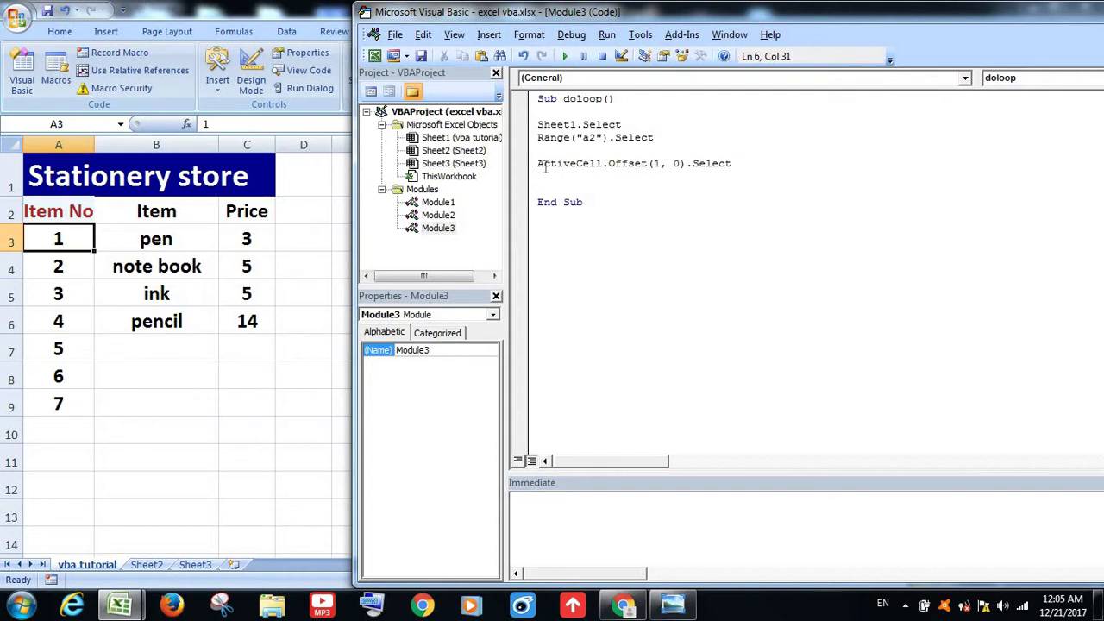
# Step: Add a Do line above and a Loop line below the ActiveCell.Offset statement, then return to the worksheet
pyautogui.click(573, 150)
pyautogui.write('do')
pyautogui.click(565, 179)
pyautogui.write('loo')
pyautogui.write('p')
pyautogui.press('Return')
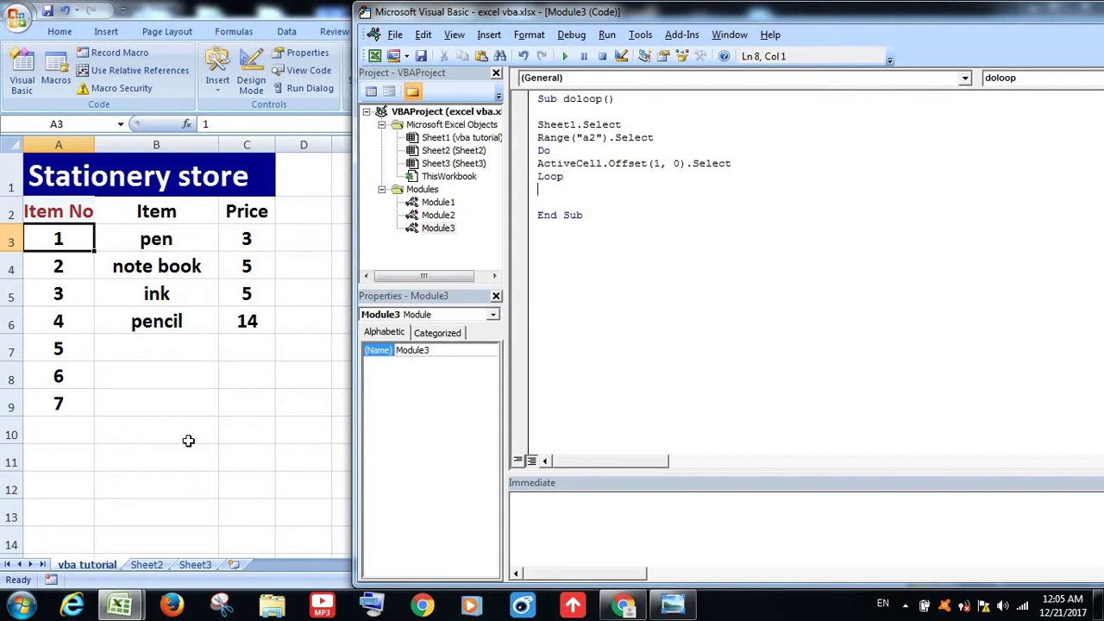
pyautogui.click(191, 410)
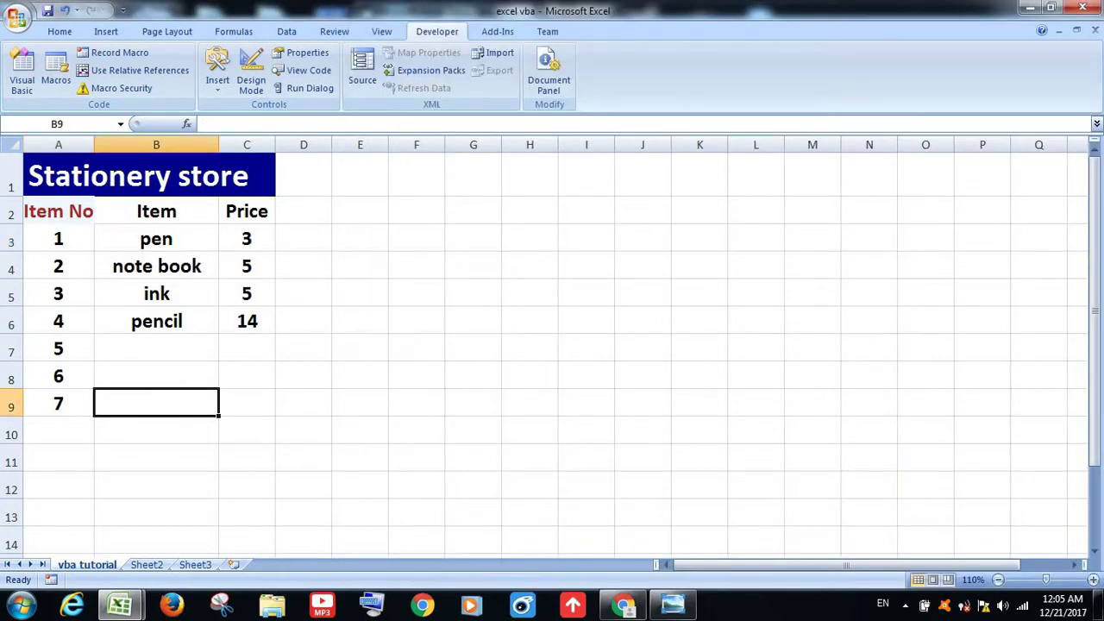
# Step: Reopen the editor and step the updated macro through selecting cell A2
pyautogui.click(34, 69)
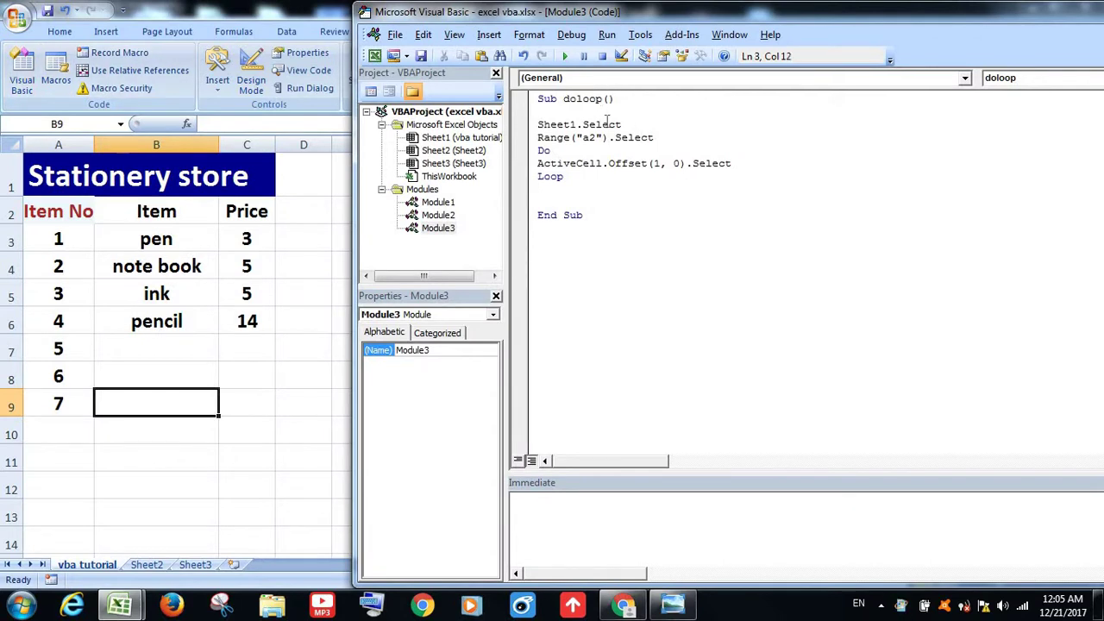
pyautogui.press('F8')
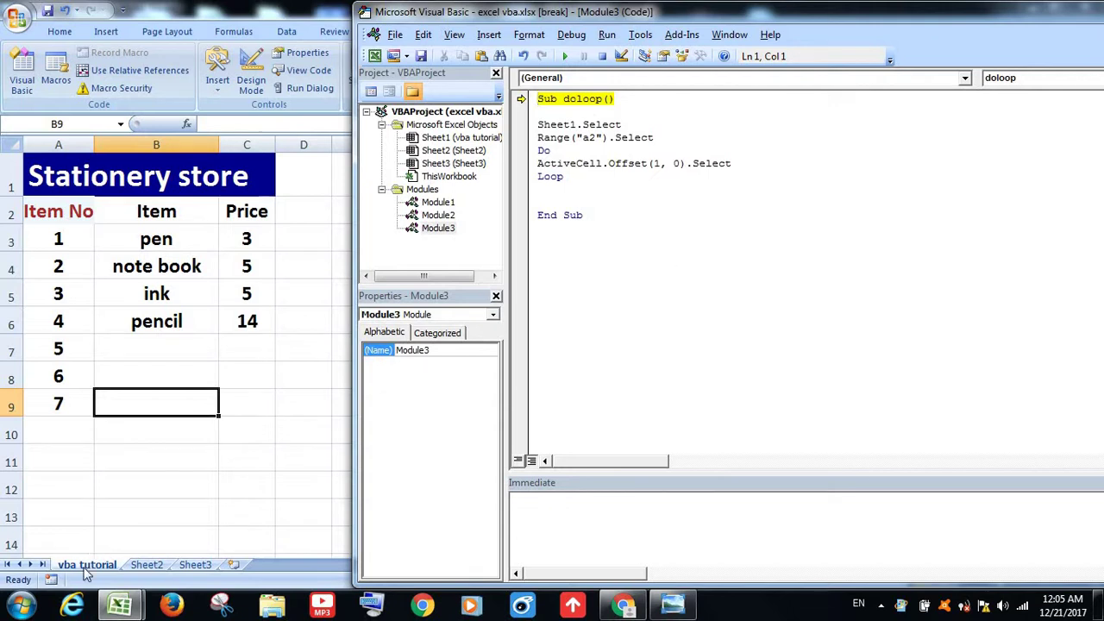
pyautogui.press('F8')
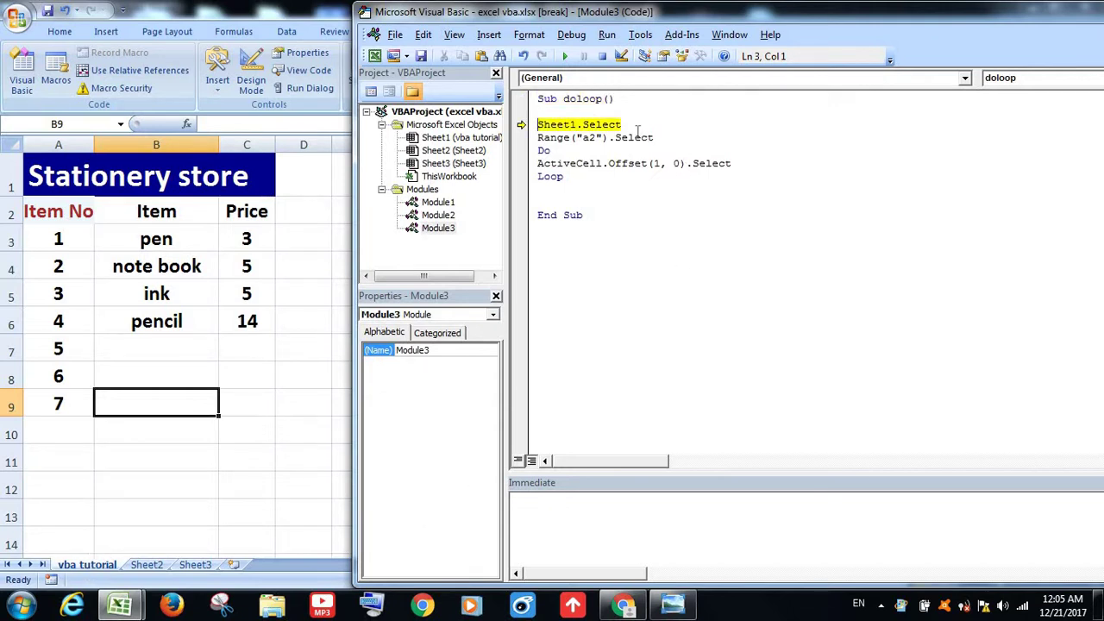
pyautogui.press('F8')
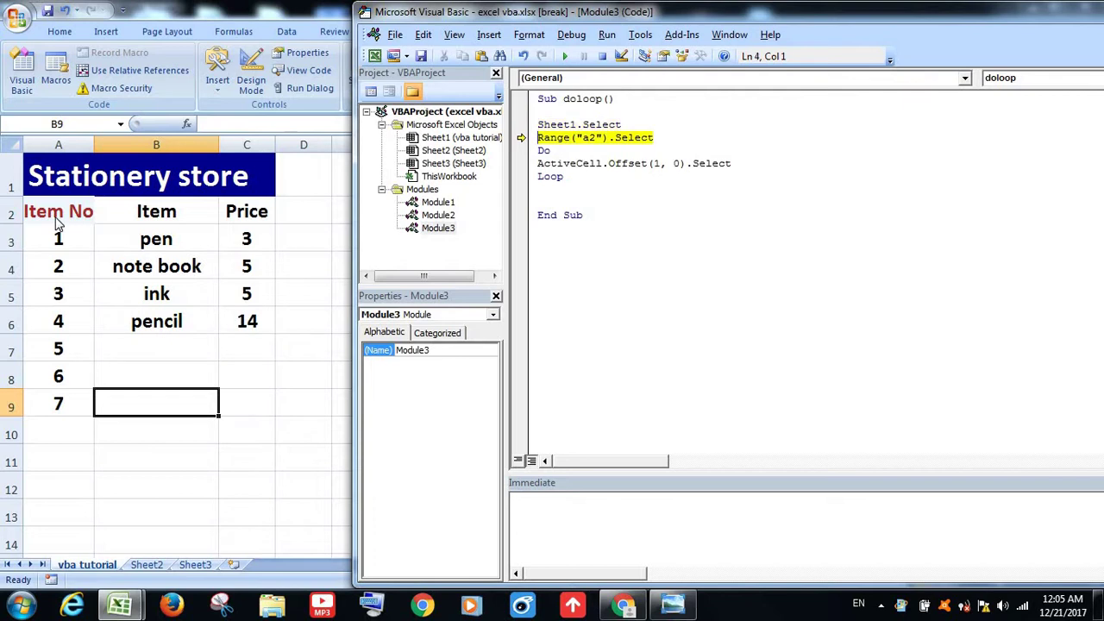
pyautogui.press('F8')
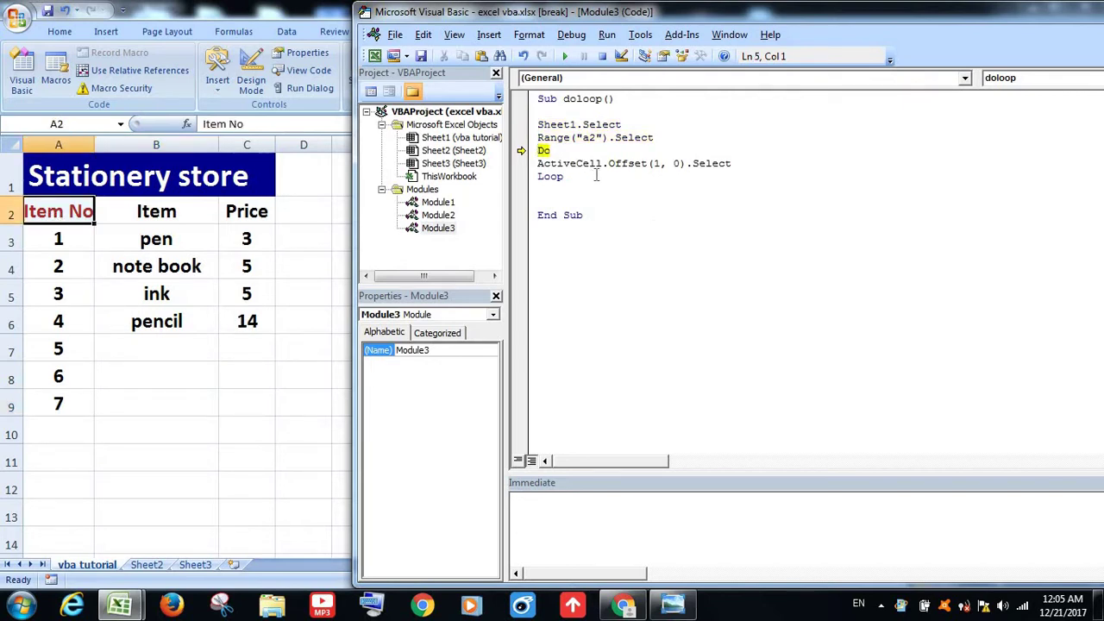
# Step: Step the unconditioned Do loop repeatedly, moving the selection down column A past the data
pyautogui.press('F8')
pyautogui.press('F8')
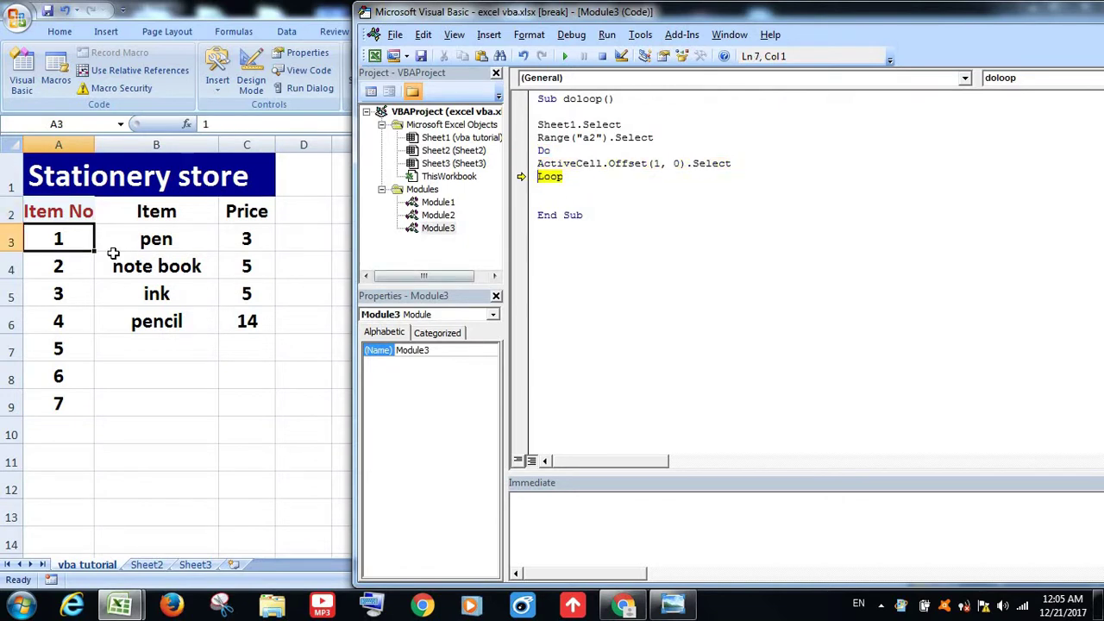
pyautogui.press('F8')
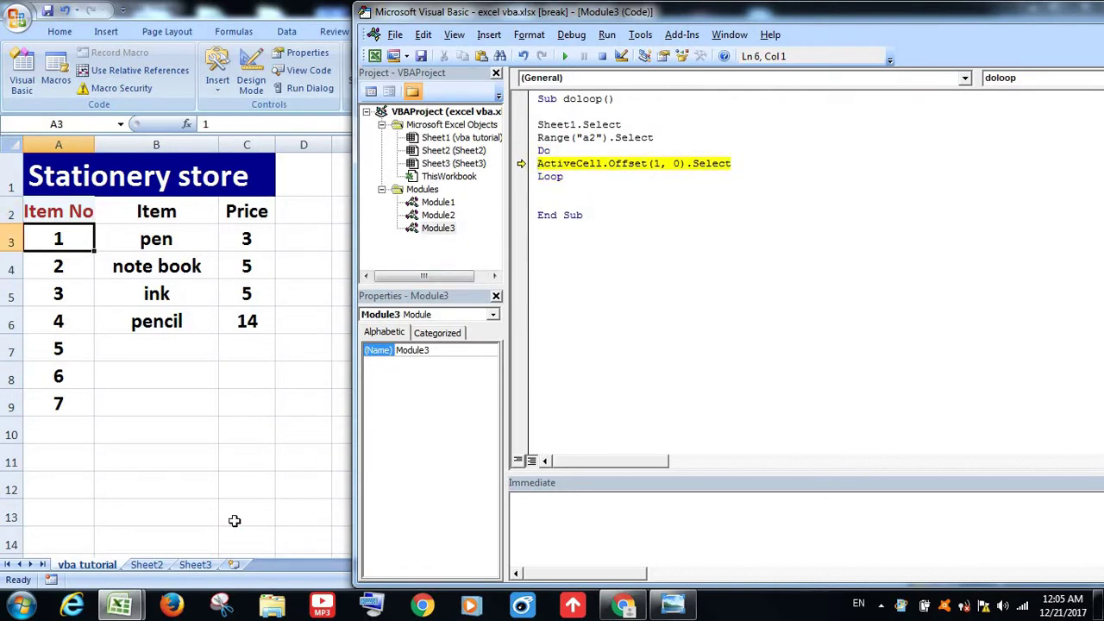
pyautogui.press('F8')
pyautogui.press('F8')
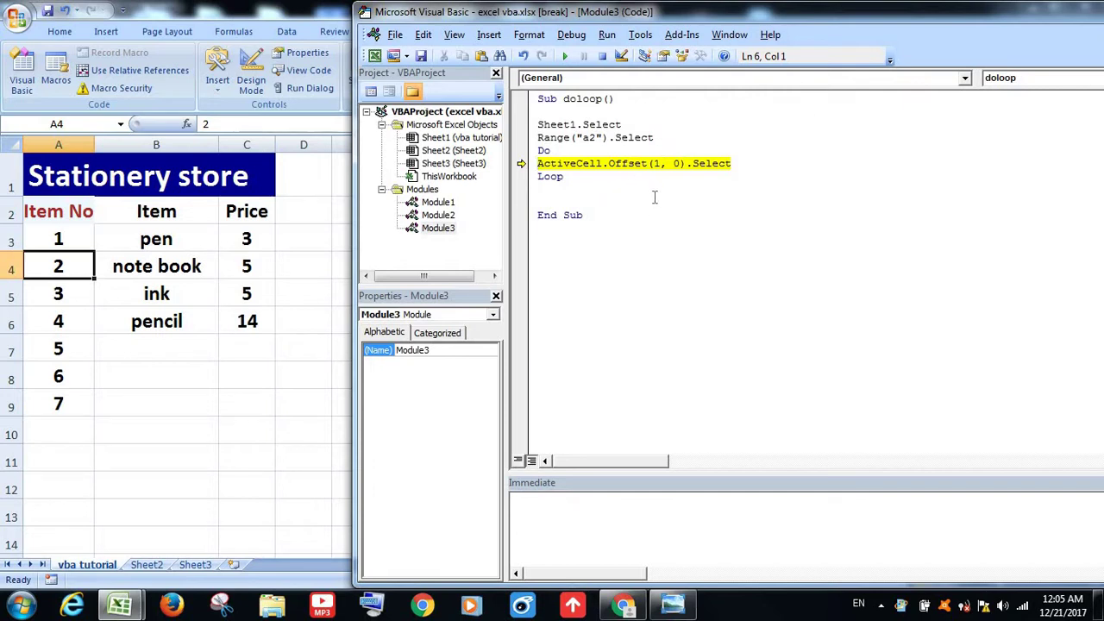
pyautogui.press('F8')
pyautogui.press('F8')
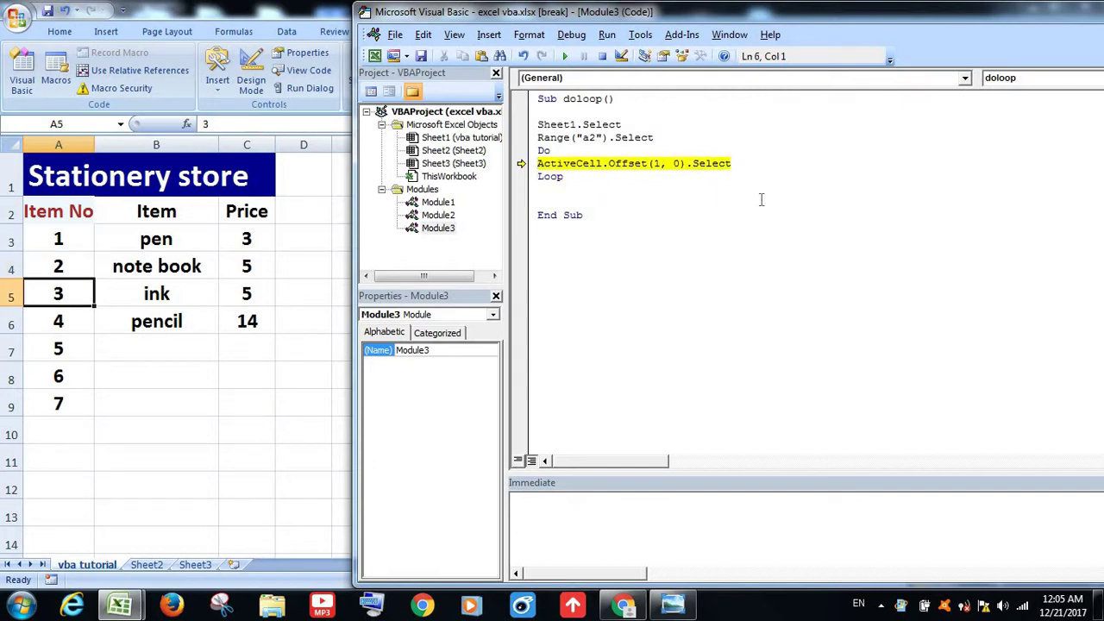
pyautogui.press('F8')
pyautogui.press('F8')
pyautogui.press('F8')
pyautogui.press('F8')
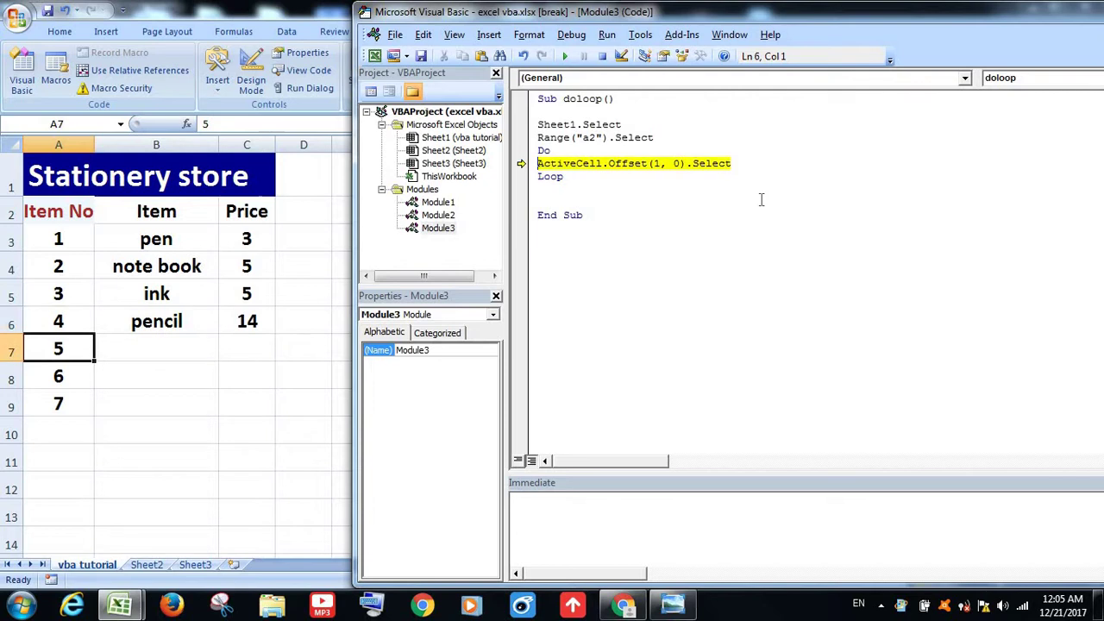
pyautogui.press('F8')
pyautogui.press('F8')
pyautogui.press('F8')
pyautogui.press('F8')
pyautogui.press('F8')
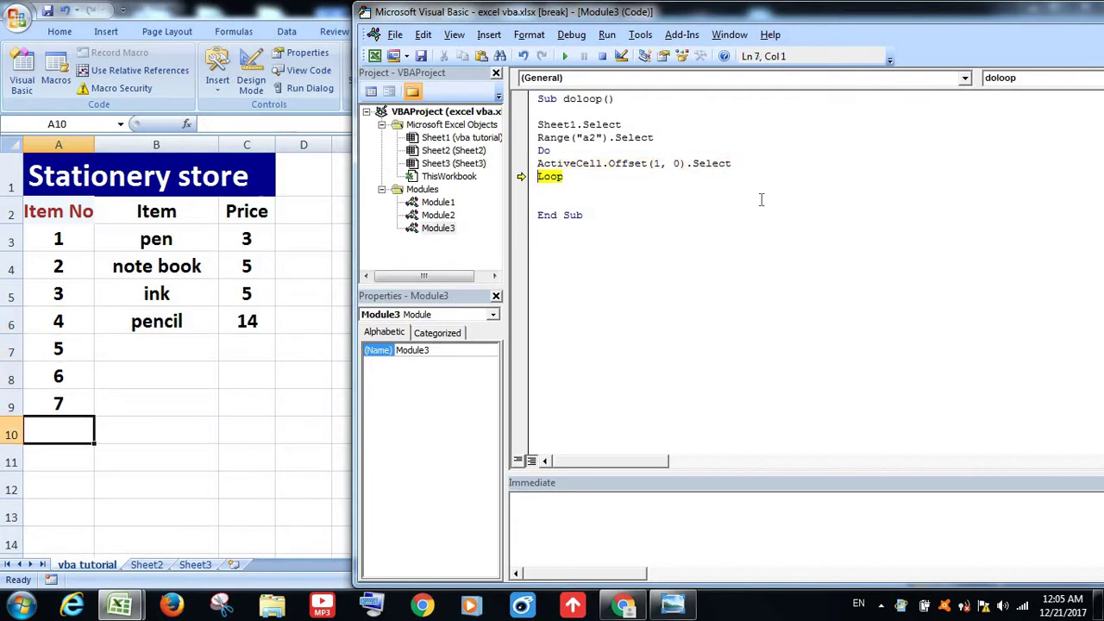
pyautogui.press('F8')
pyautogui.press('F8')
pyautogui.press('F8')
pyautogui.press('F8')
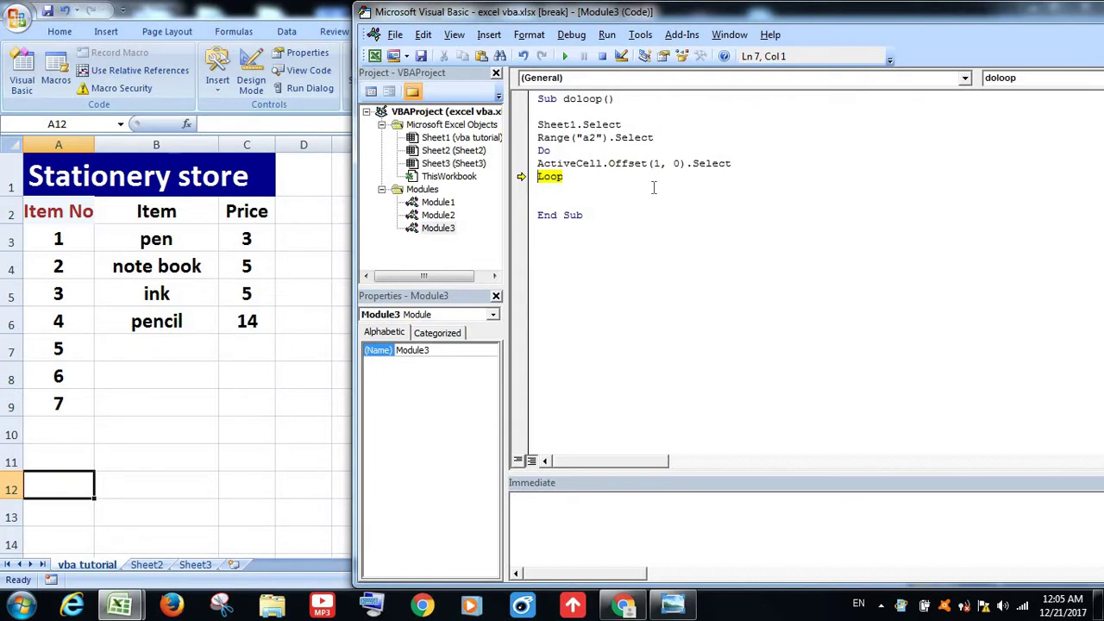
# Step: Change the loop's opening line to Do Until ActiveCell.Value = ""
pyautogui.click(581, 151)
pyautogui.write('unti')
pyautogui.write('l a')
pyautogui.write('ctive')
pyautogui.write('cell')
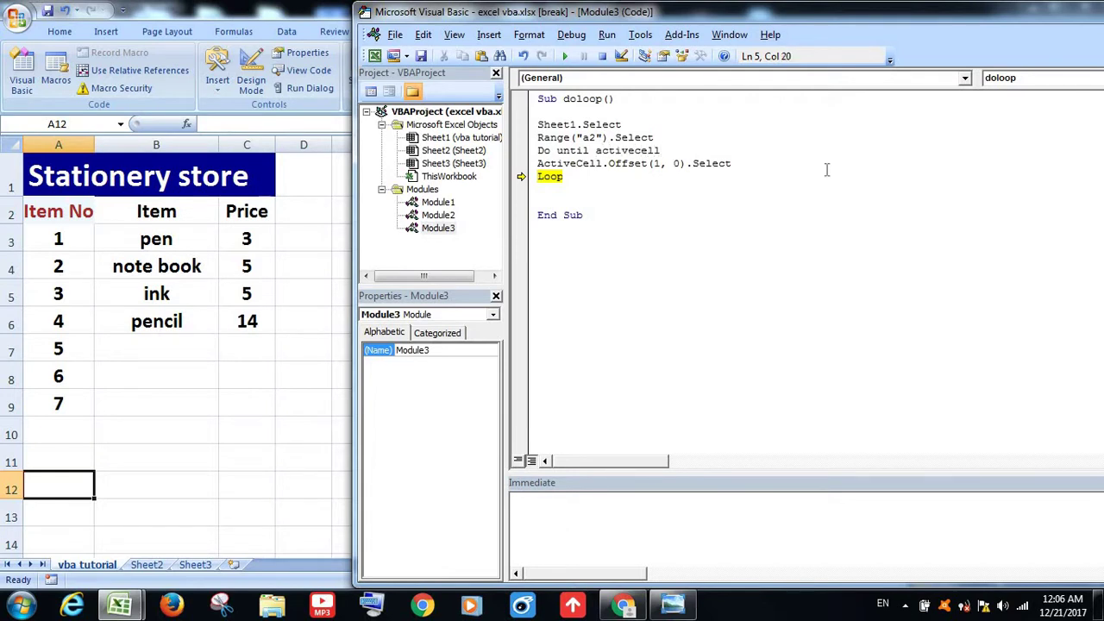
pyautogui.write('.')
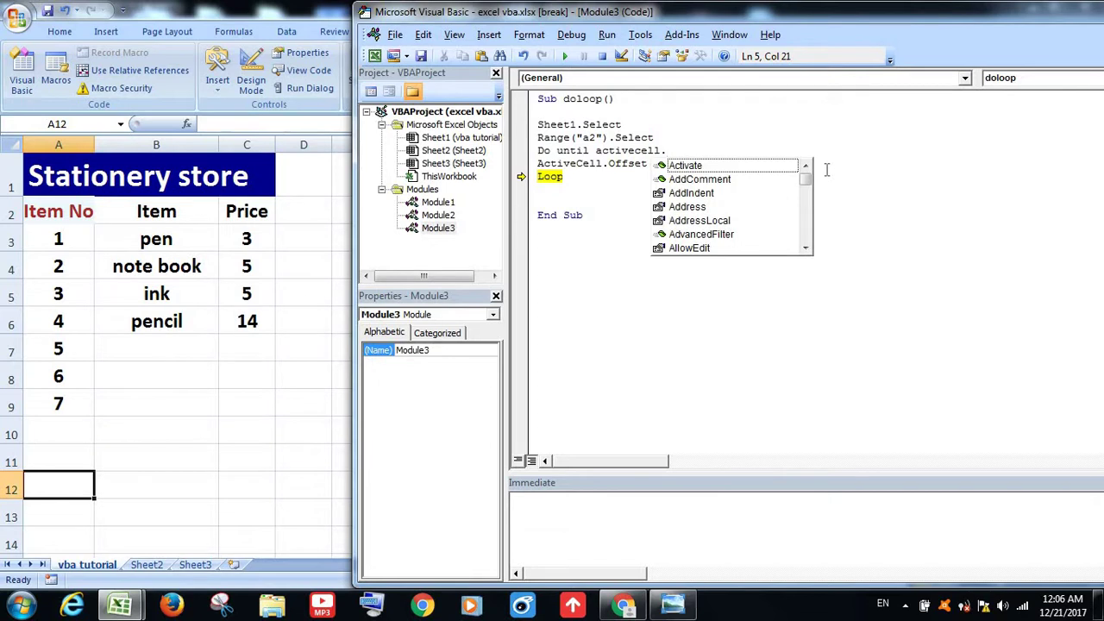
pyautogui.write('val')
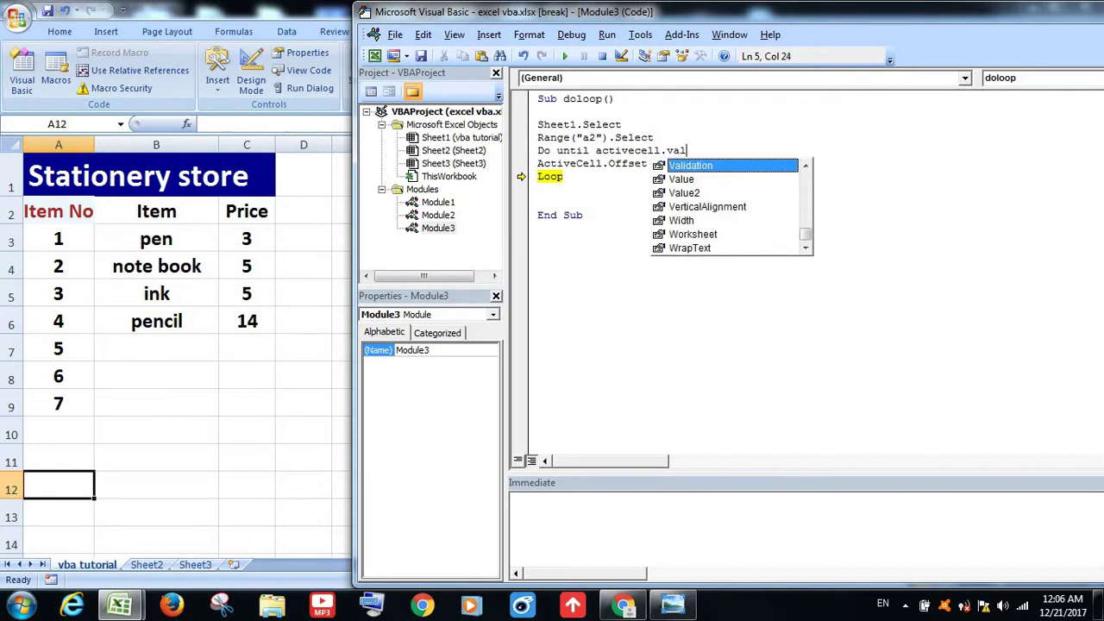
pyautogui.write('lu')
pyautogui.press('BackSpace')
pyautogui.press('BackSpace')
pyautogui.write('u')
pyautogui.press('Tab')
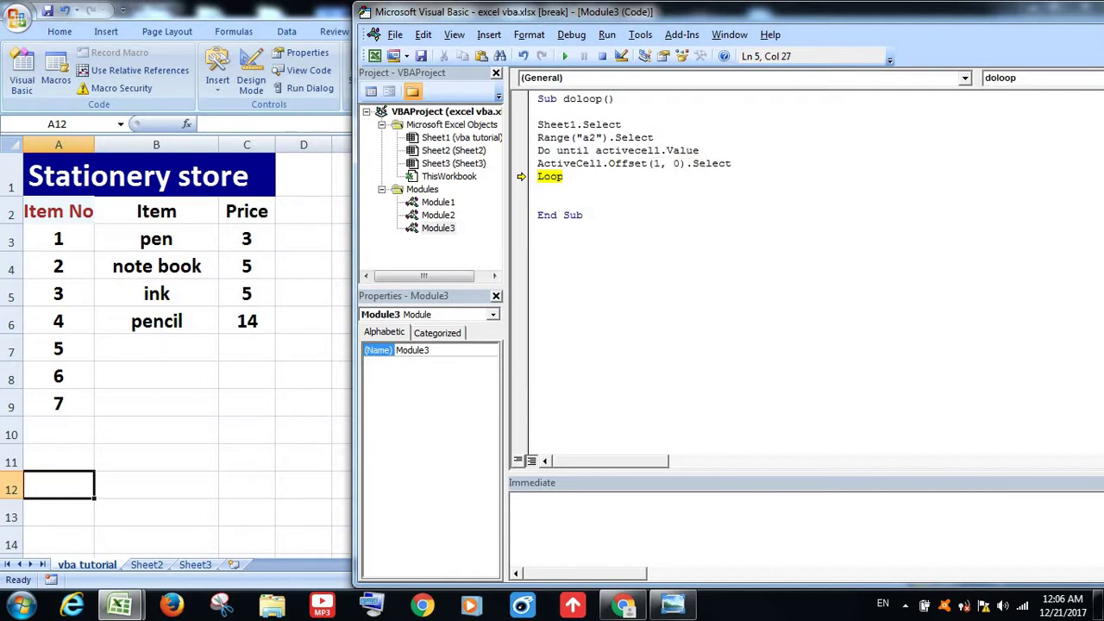
pyautogui.write('= ')
pyautogui.write('""')
pyautogui.click(753, 205)
pyautogui.click(614, 138)
# Step: Finish the current run and restart stepping the macro through Sheet1.Select to the A2 line
pyautogui.press('F8')
pyautogui.press('F8')
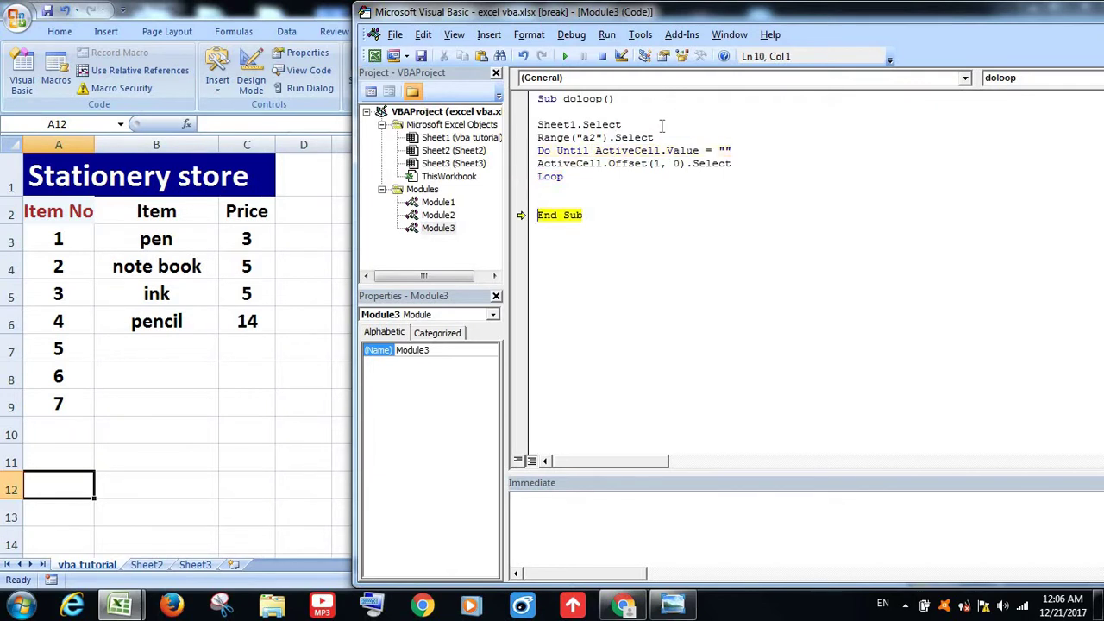
pyautogui.press('F8')
pyautogui.press('F8')
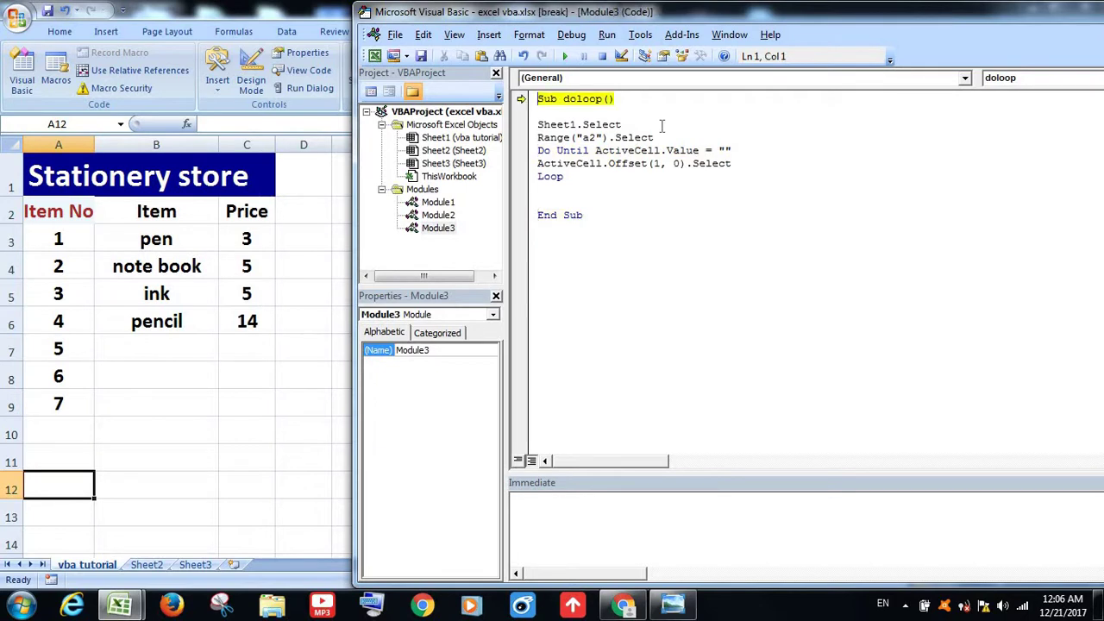
pyautogui.press('F8')
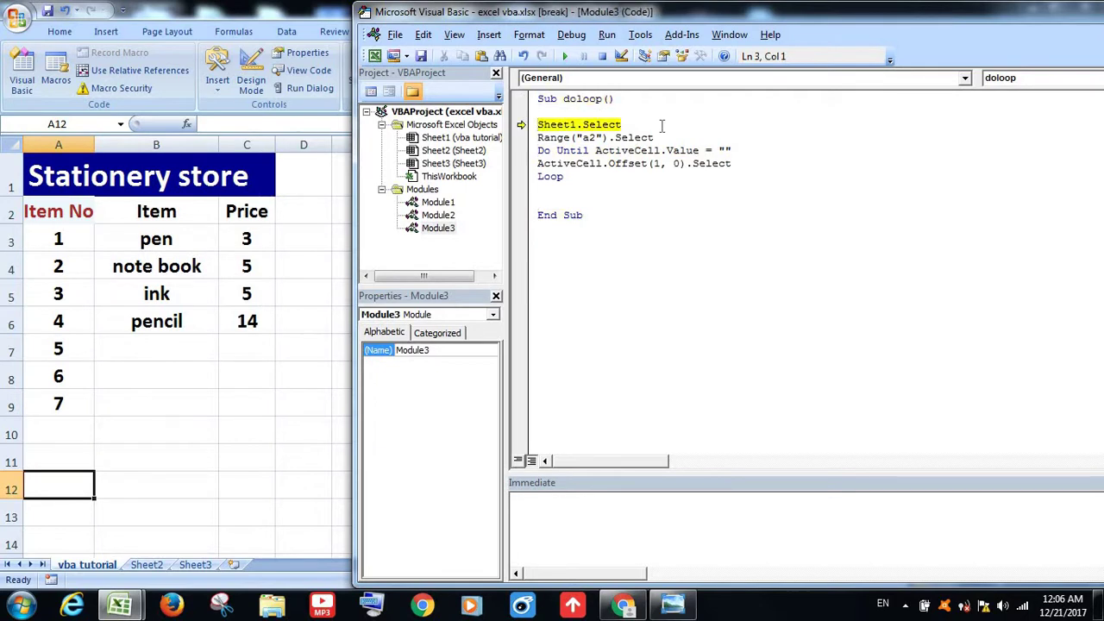
pyautogui.press('F8')
pyautogui.press('F8')
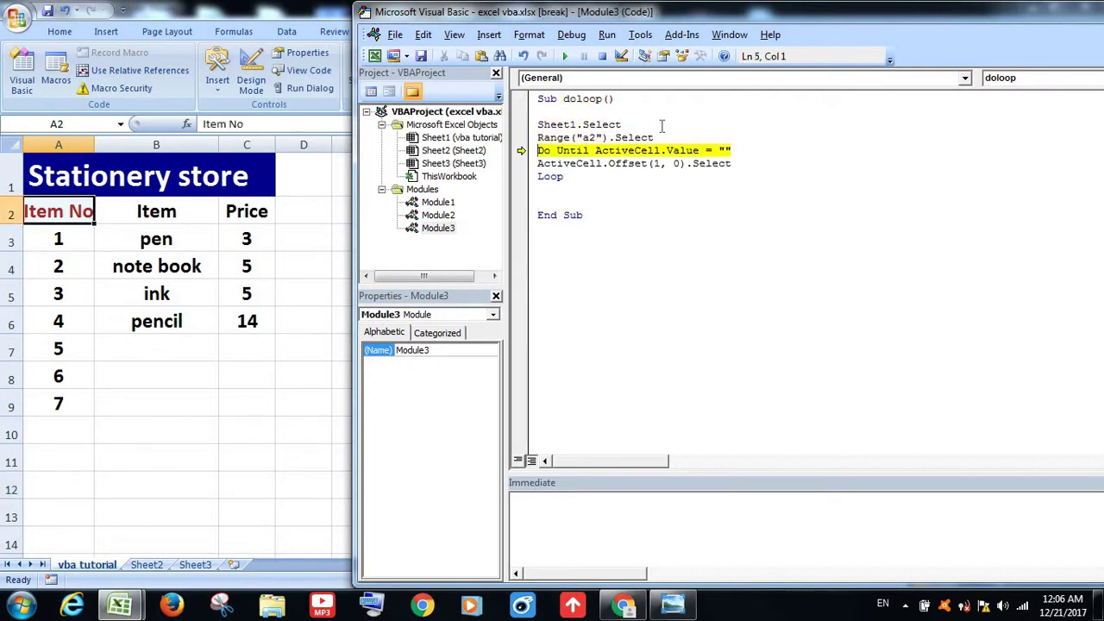
# Step: Step the Do Until loop from A3 down to blank A10, where it stops
pyautogui.press('F8')
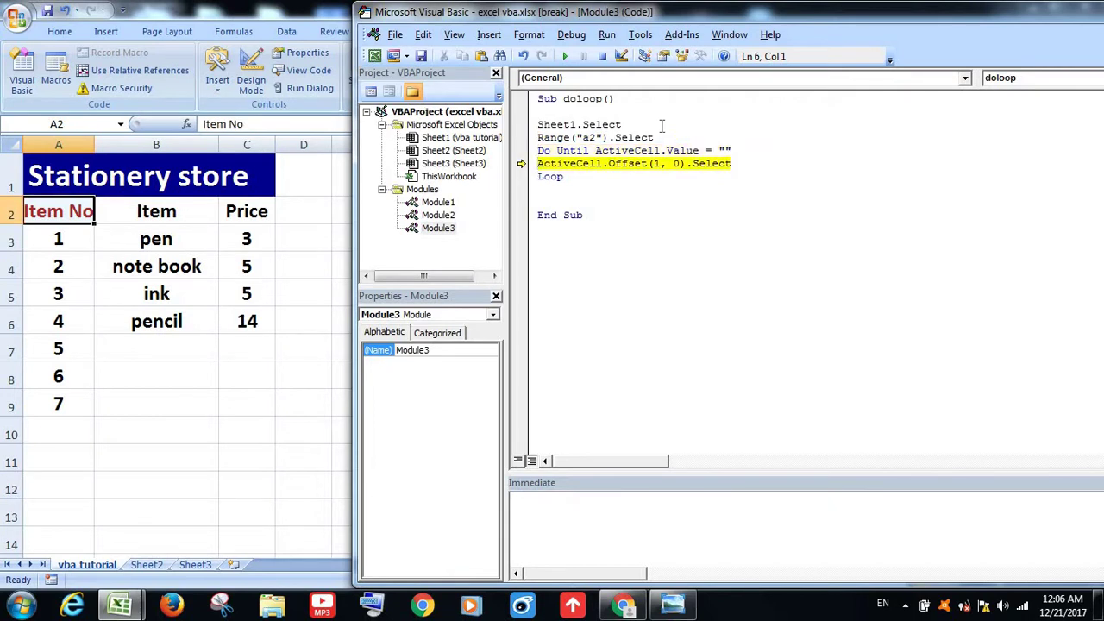
pyautogui.press('F8')
pyautogui.press('F8')
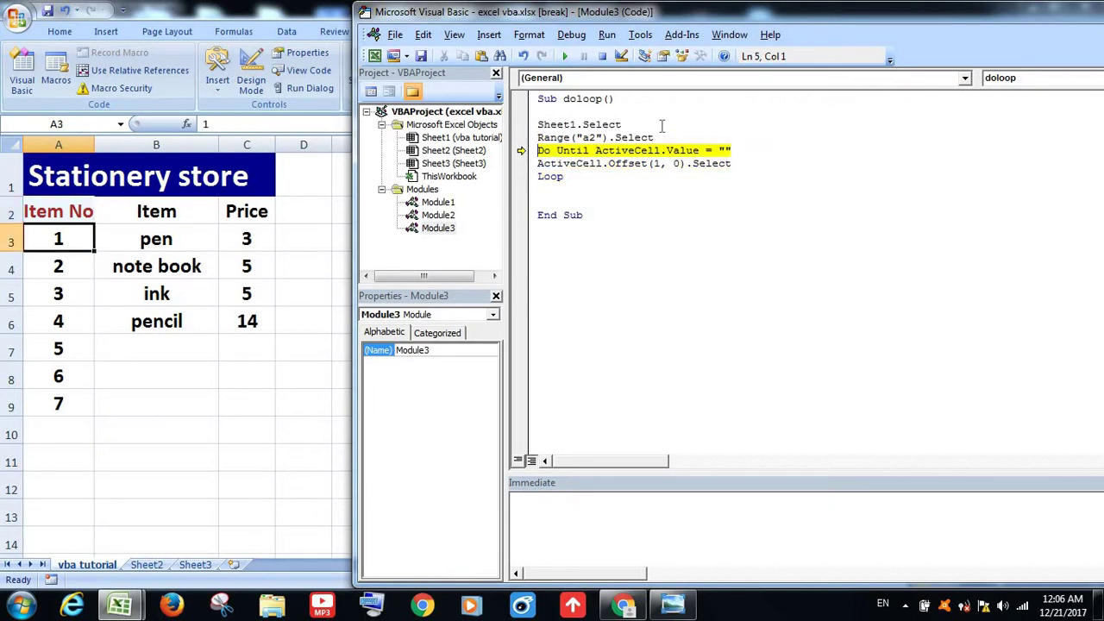
pyautogui.press('F8')
pyautogui.press('F8')
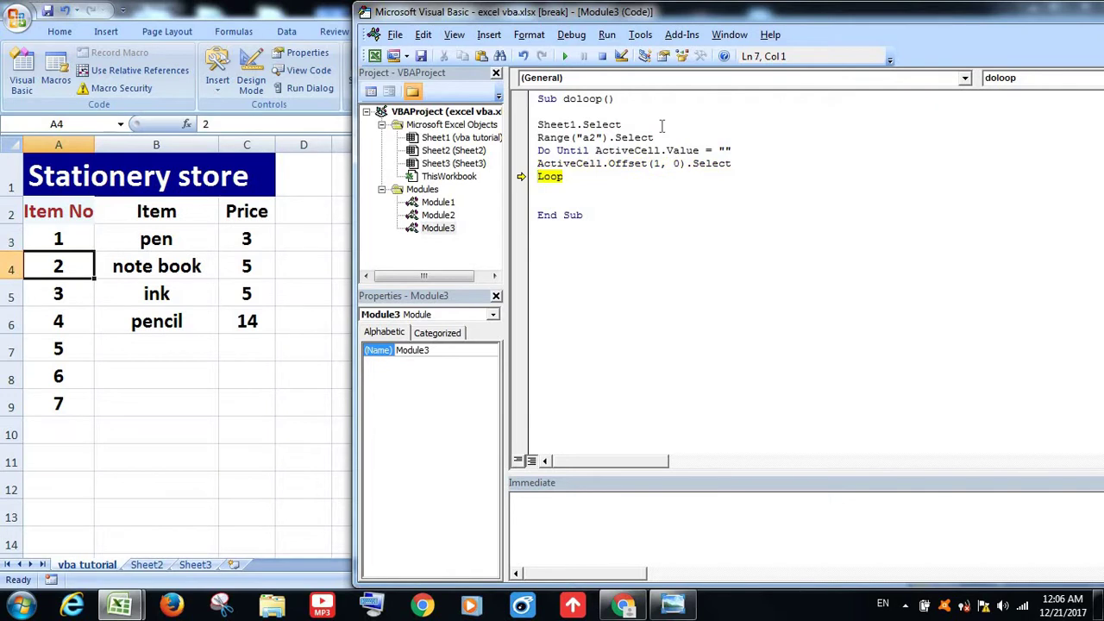
pyautogui.press('F8')
pyautogui.press('F8')
pyautogui.press('F8')
pyautogui.press('F8')
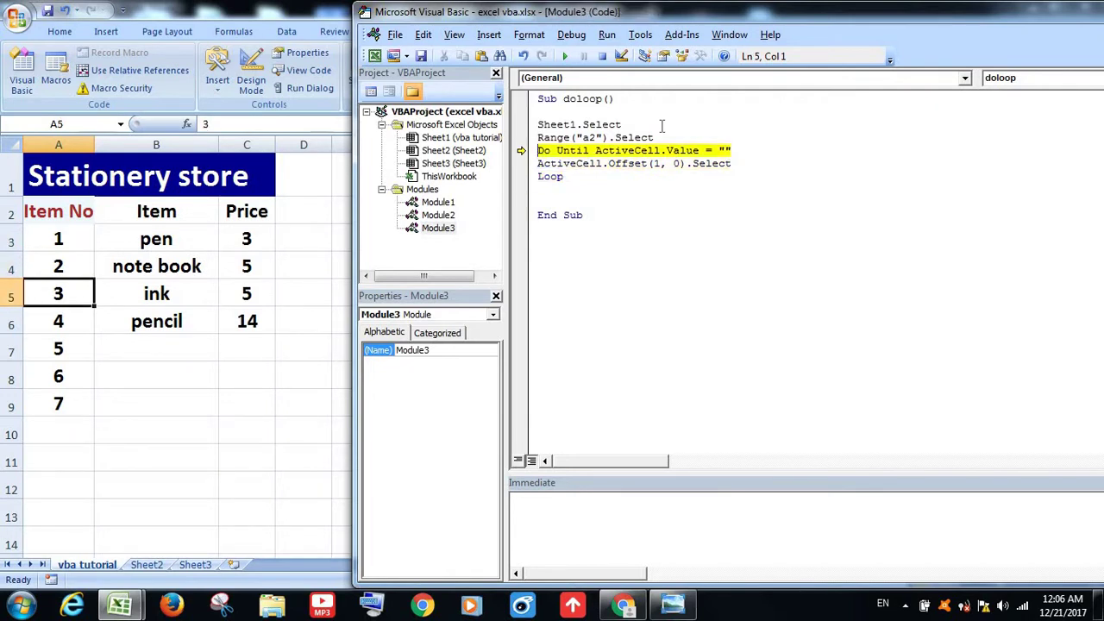
pyautogui.press('F8')
pyautogui.press('F8')
pyautogui.press('F8')
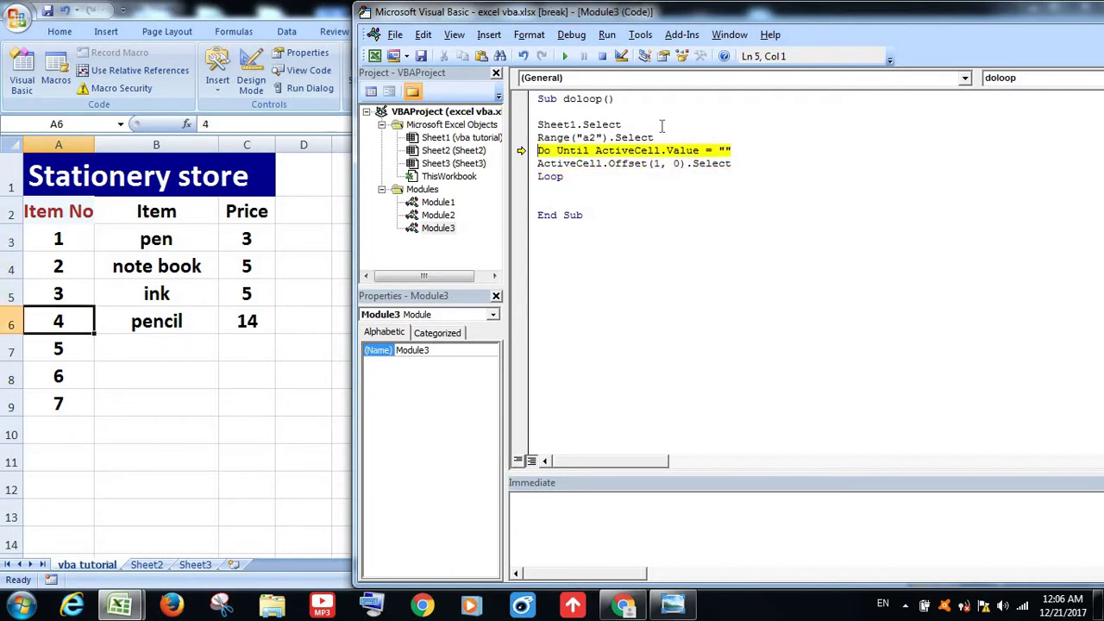
pyautogui.press('F8')
pyautogui.press('F8')
pyautogui.press('F8')
pyautogui.press('F8')
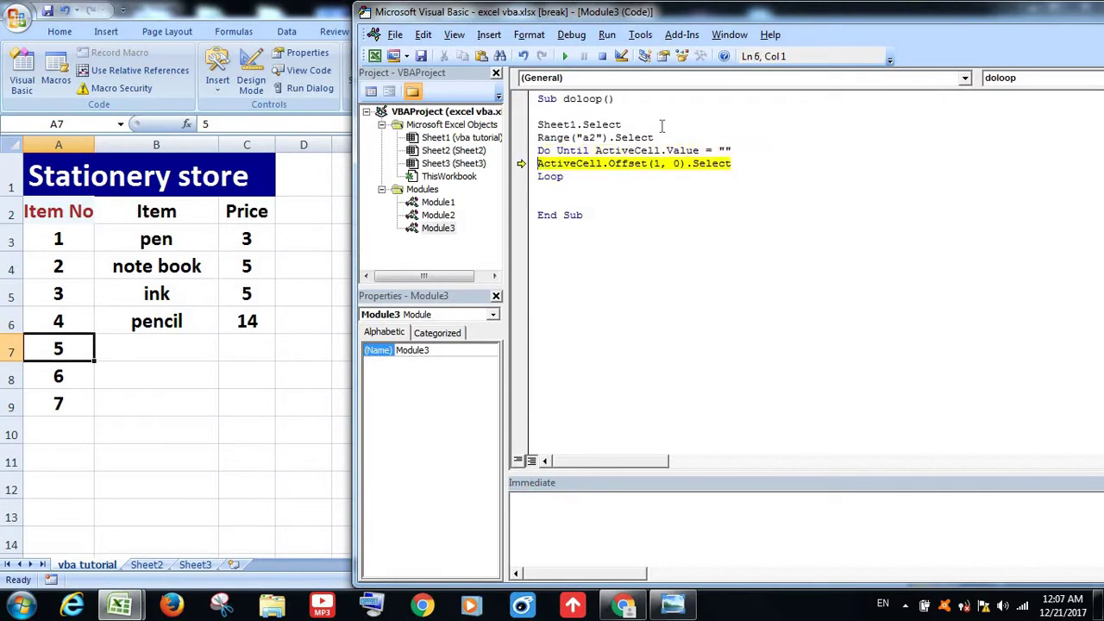
pyautogui.press('F8')
pyautogui.press('F8')
pyautogui.press('F8')
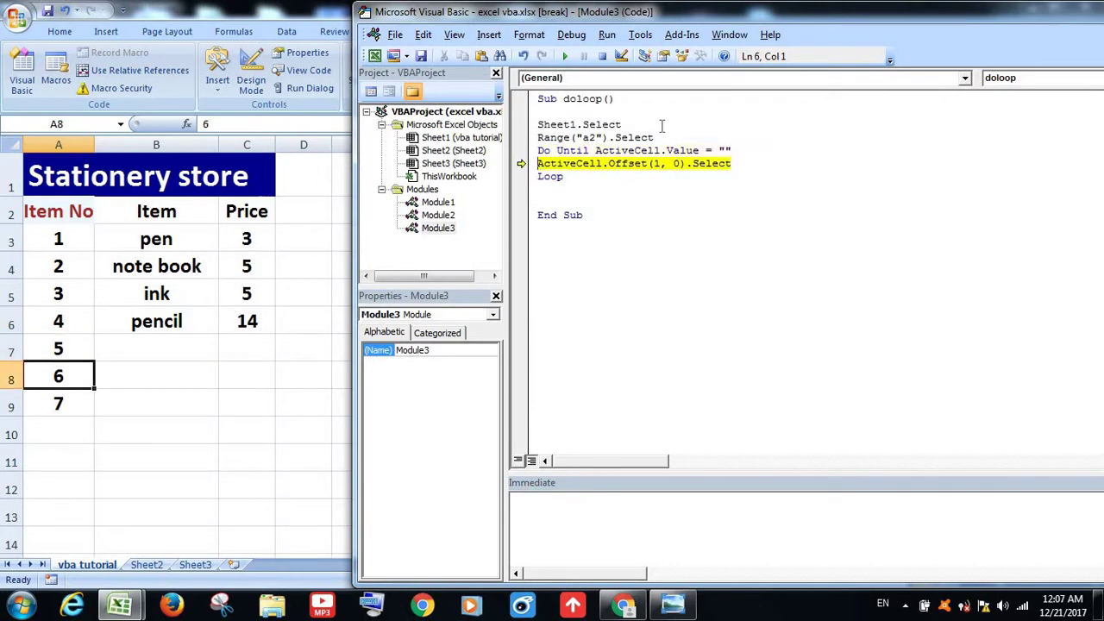
pyautogui.press('F8')
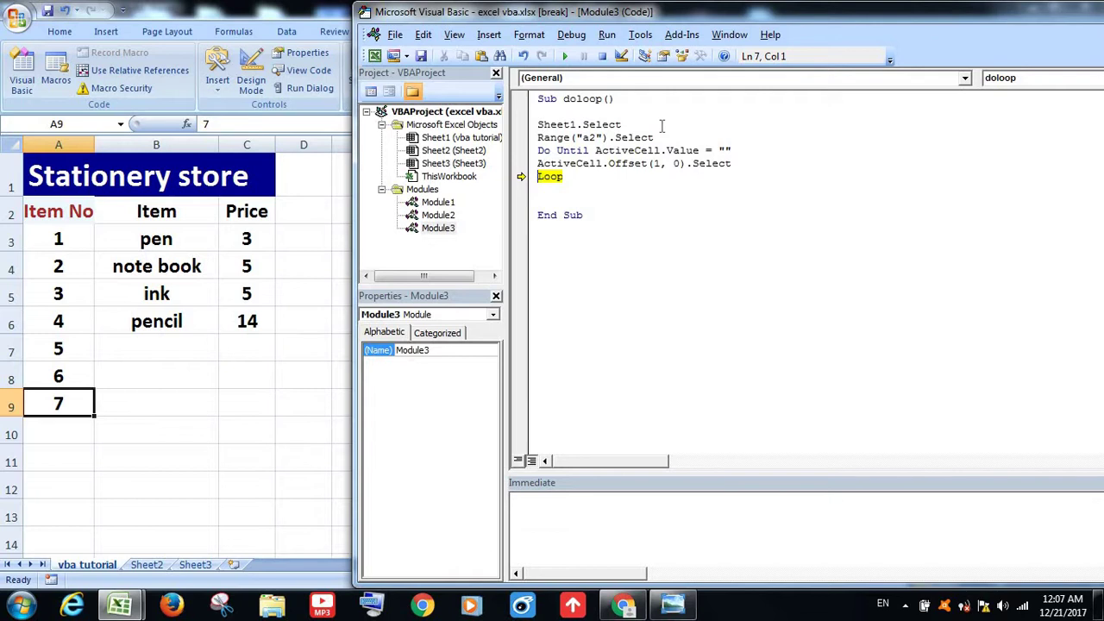
pyautogui.press('F8')
pyautogui.press('F8')
pyautogui.press('F8')
pyautogui.press('F8')
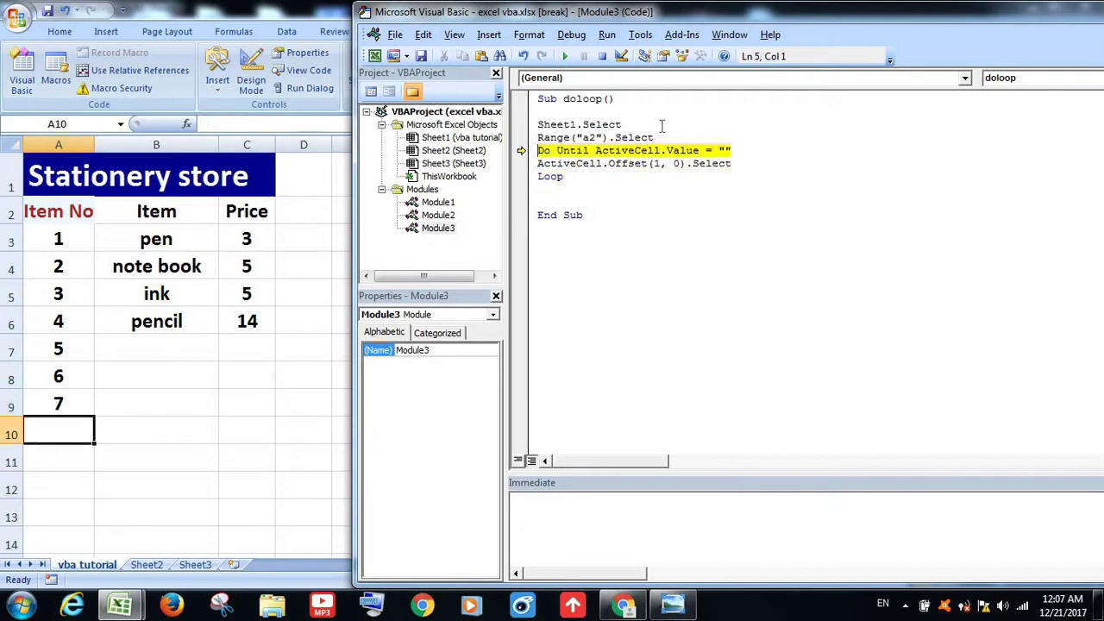
pyautogui.press('F8')
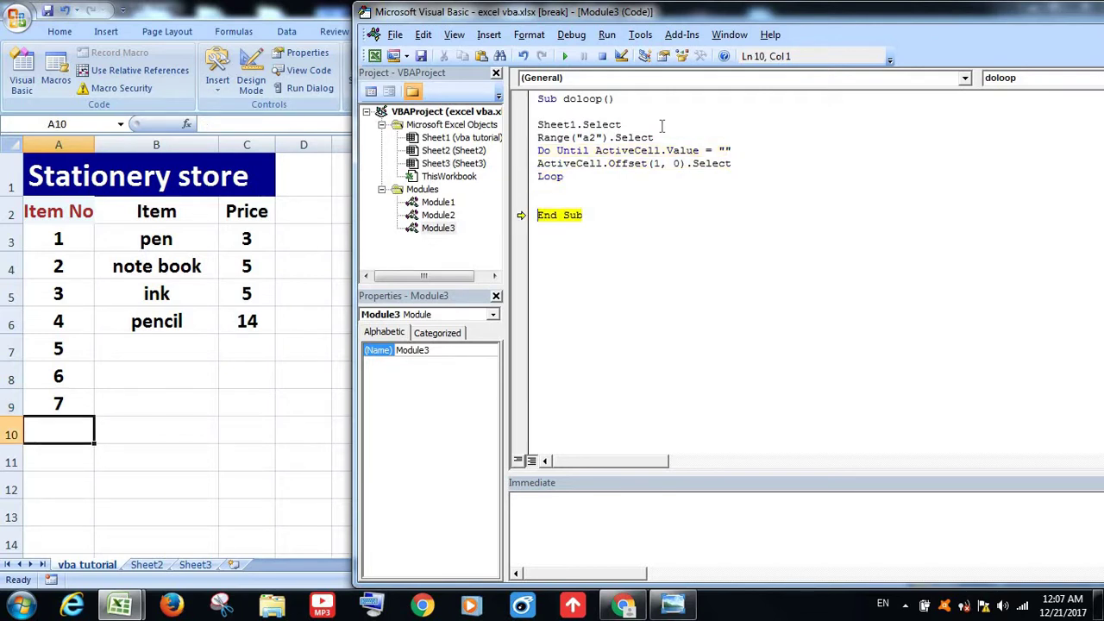